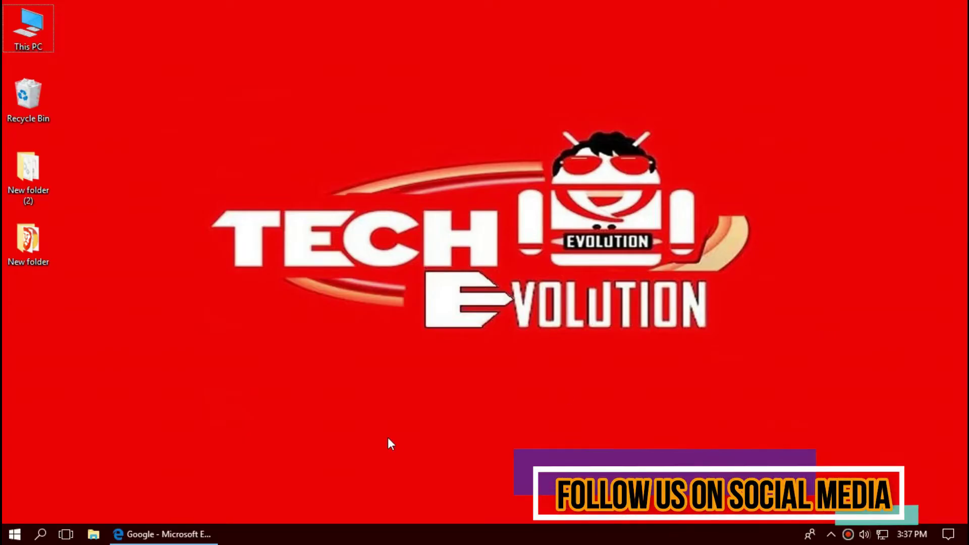
Step: From the Google results for bink2w32.dll, open the 'bink2w32.dll free download | DLL-files.com' page
click(178, 538)
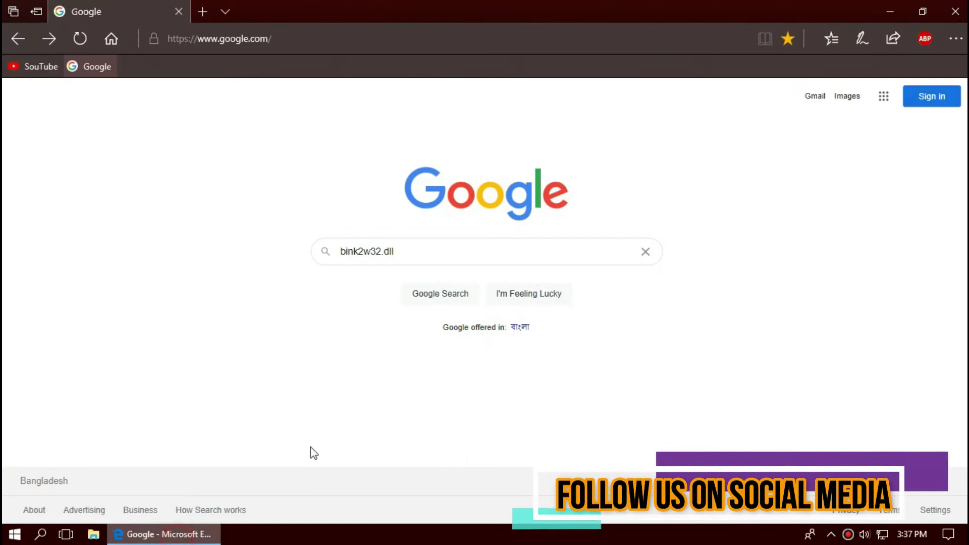
click(439, 250)
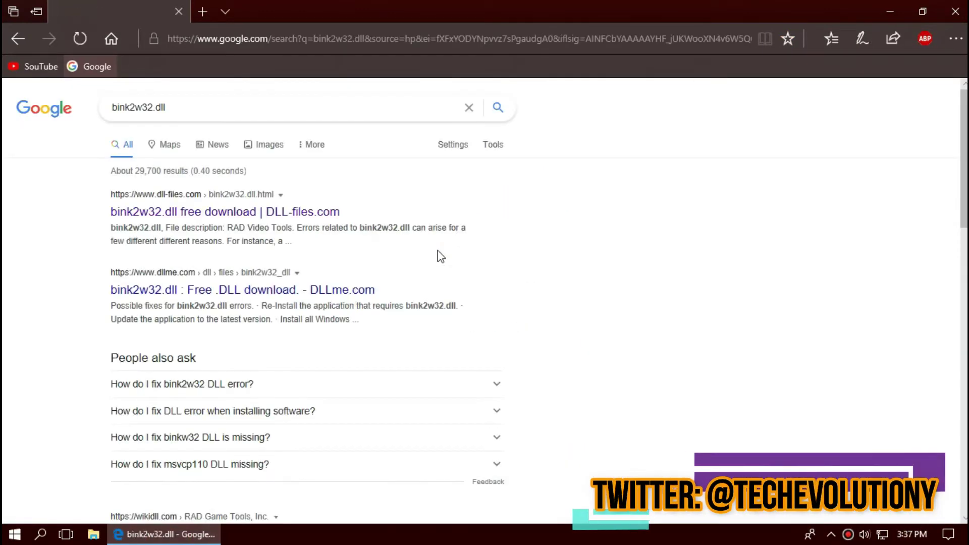
click(152, 213)
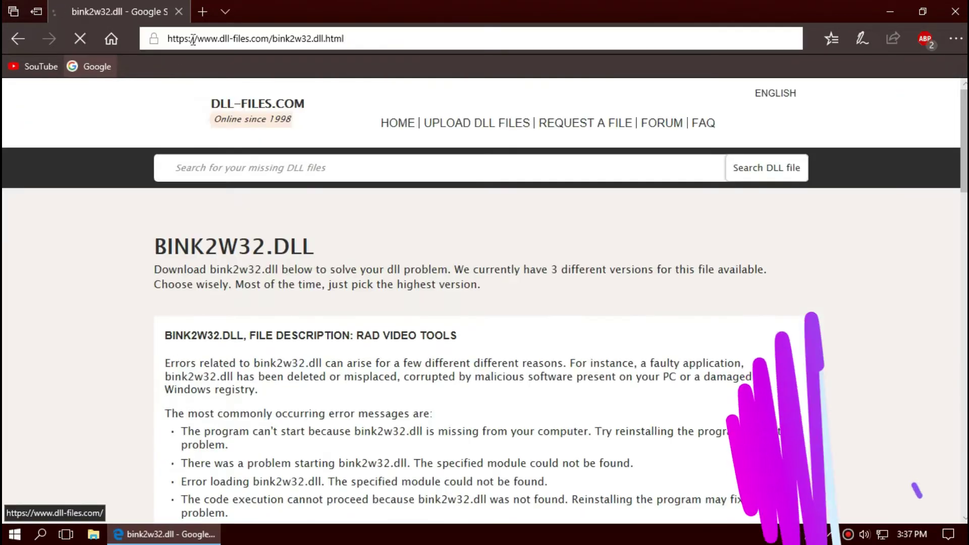
Step: Scroll the DLL-files.com page down to the three bink2w32.dll versions, highlighting version 2.2d
key(ctrl+l)
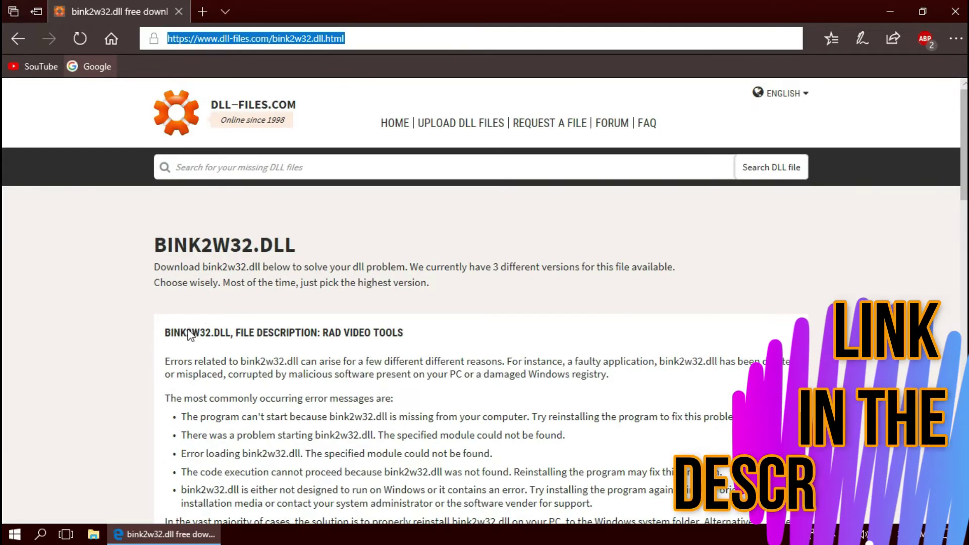
scroll(186, 313, down, 10)
drag(169, 326, 202, 429)
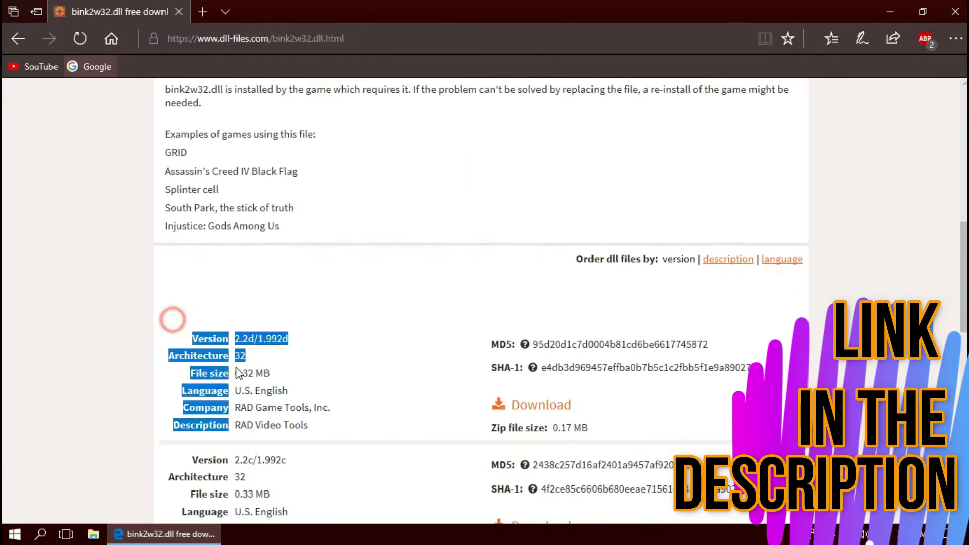
scroll(182, 444, down, 4)
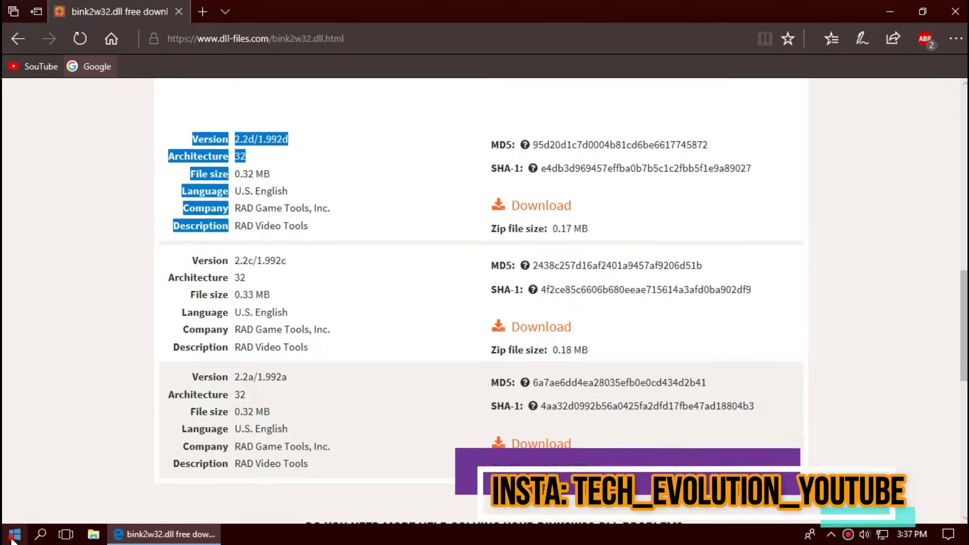
click(14, 536)
Step: Launch System Information with 'sys', check the System Type reads x64-based PC, then close it
text(syst)
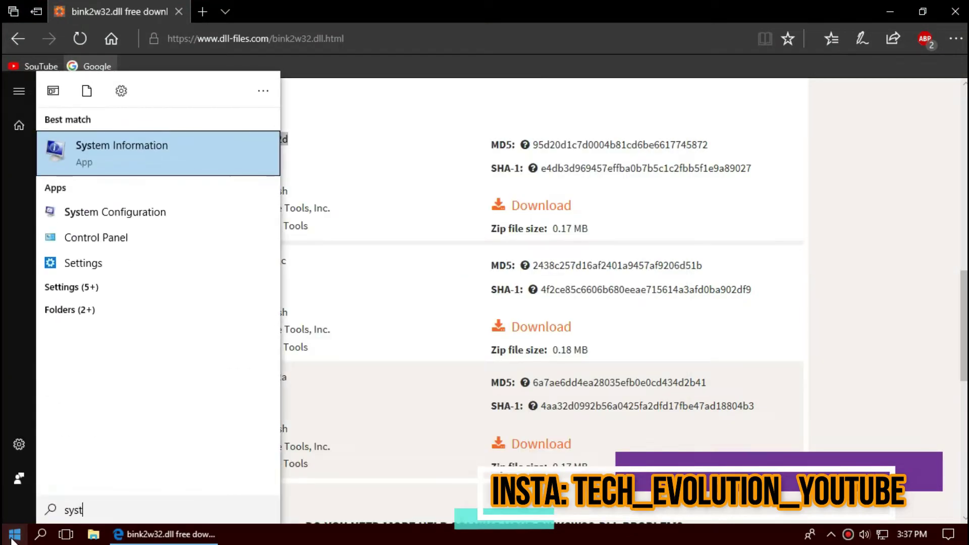
key(Return)
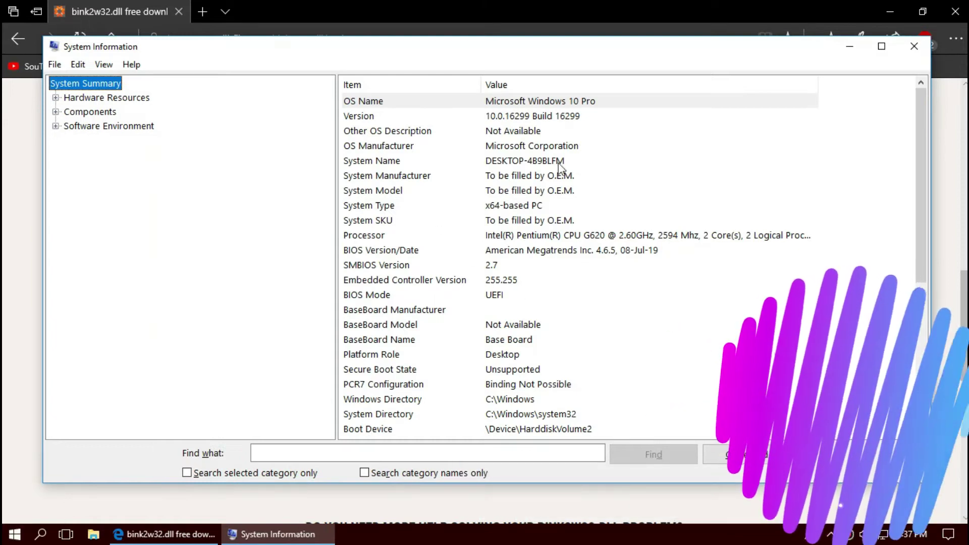
click(533, 205)
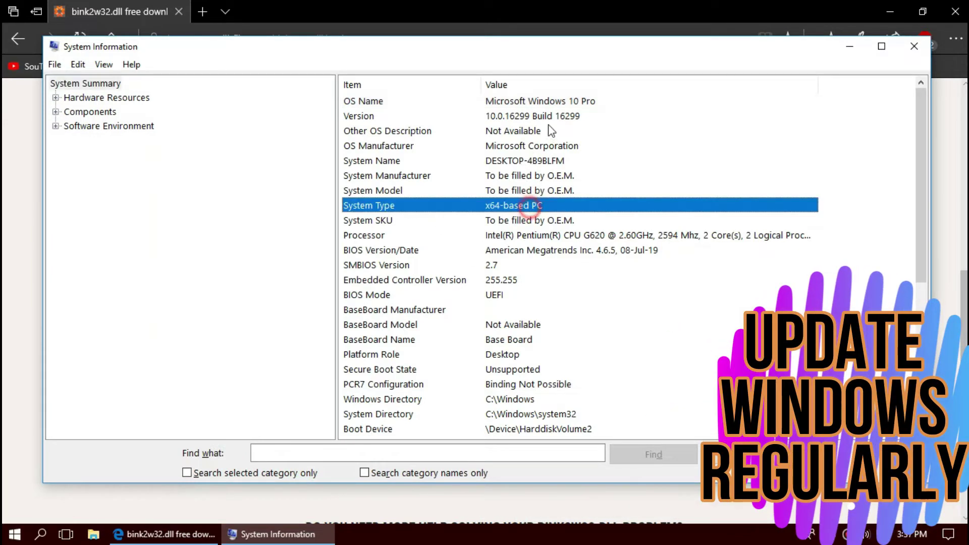
click(916, 49)
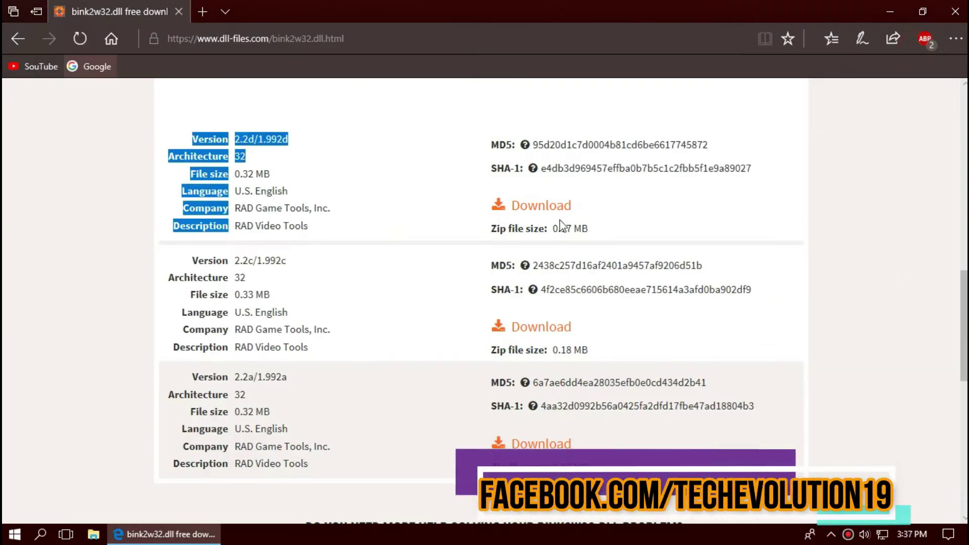
Step: Download bink2w32.zip for version 2.2d and scroll through the installation steps
click(543, 206)
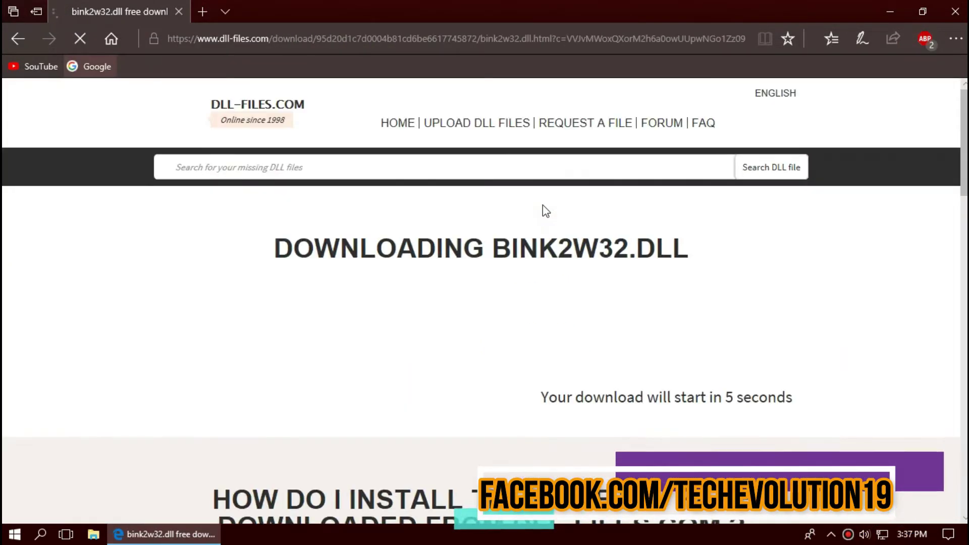
scroll(375, 280, down, 7)
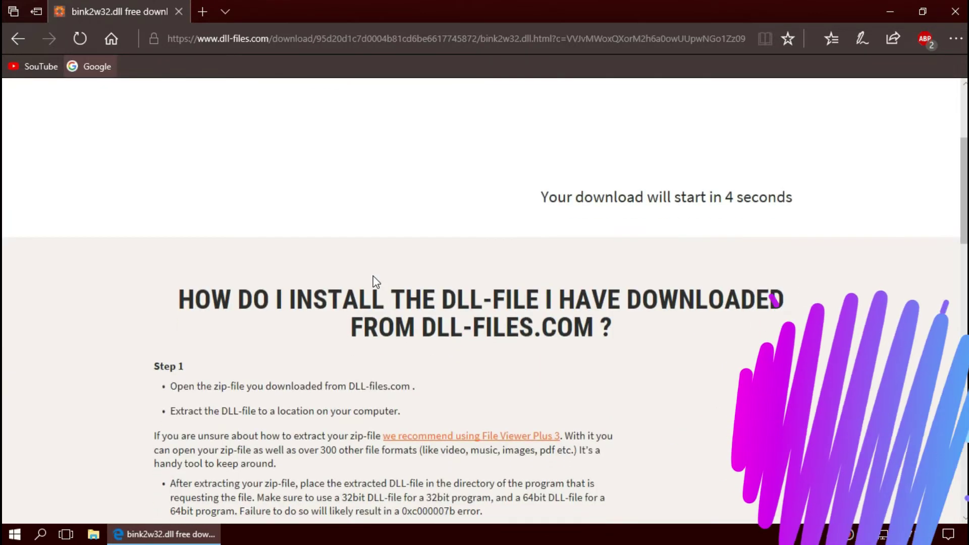
scroll(374, 275, down, 3)
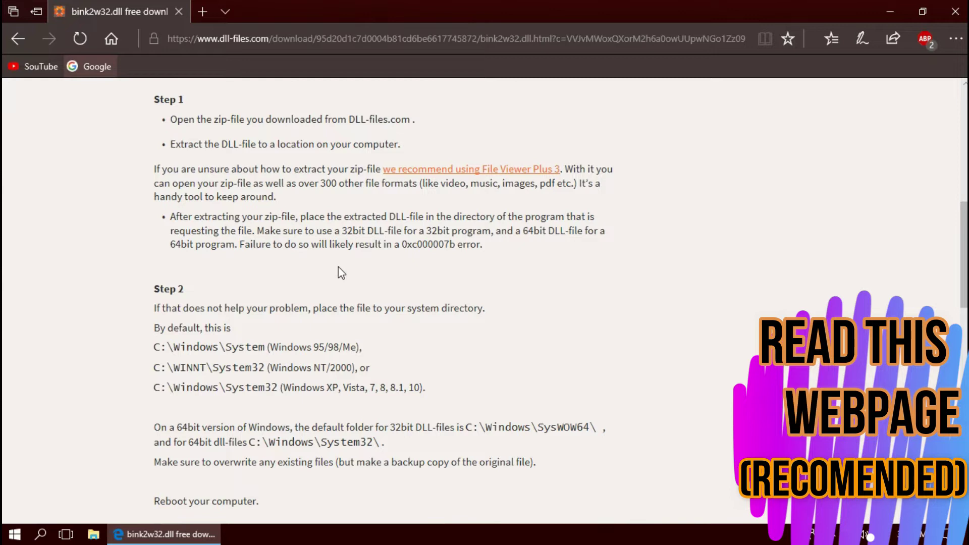
scroll(339, 273, down, 3)
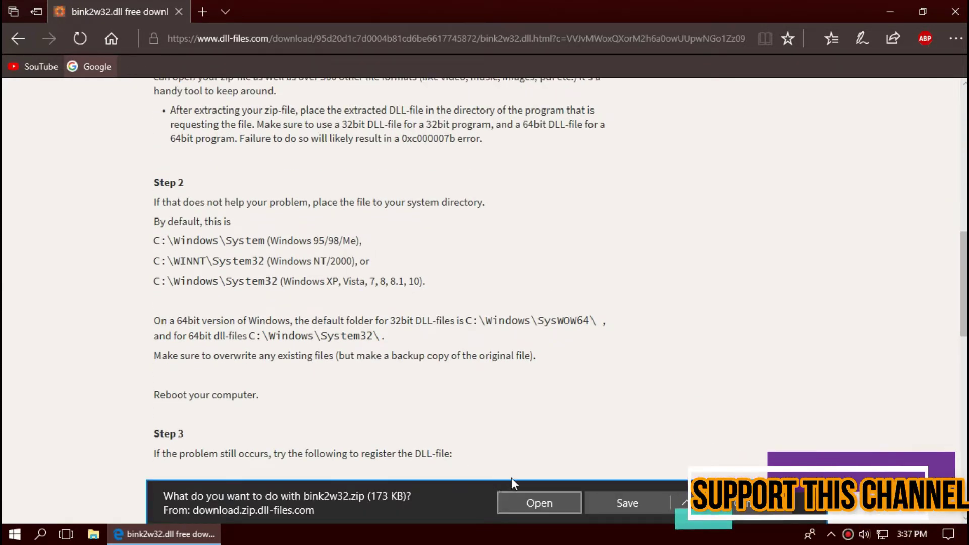
Step: Open the downloaded bink2w32.zip in WinRAR and select bink2w32.dll inside it
click(517, 498)
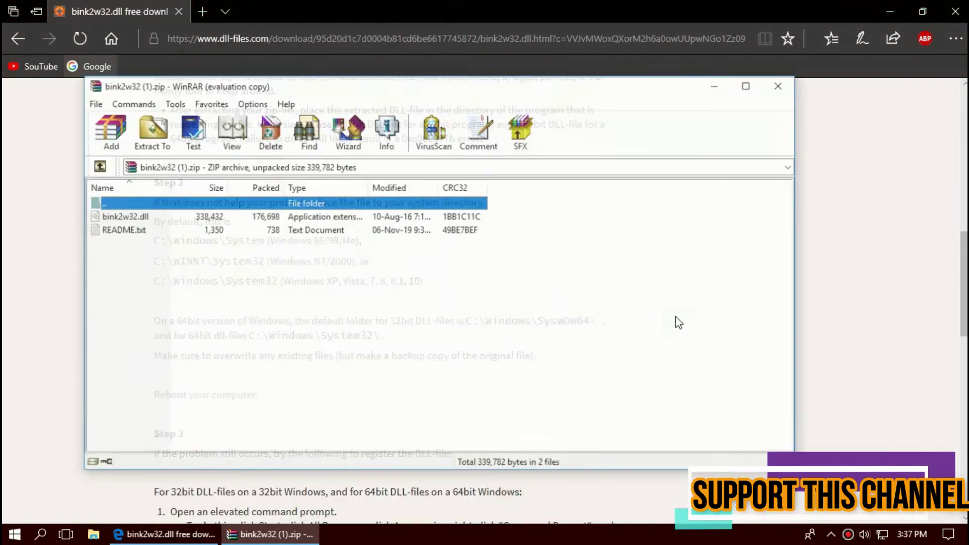
click(145, 217)
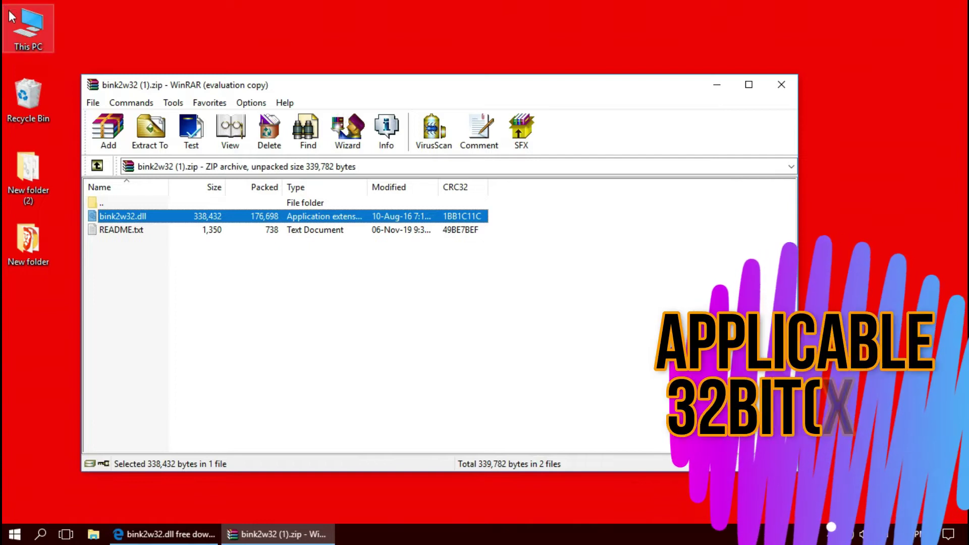
Step: Navigate from This PC through New Volume (C:) and Windows into the System32 folder
double_click(12, 17)
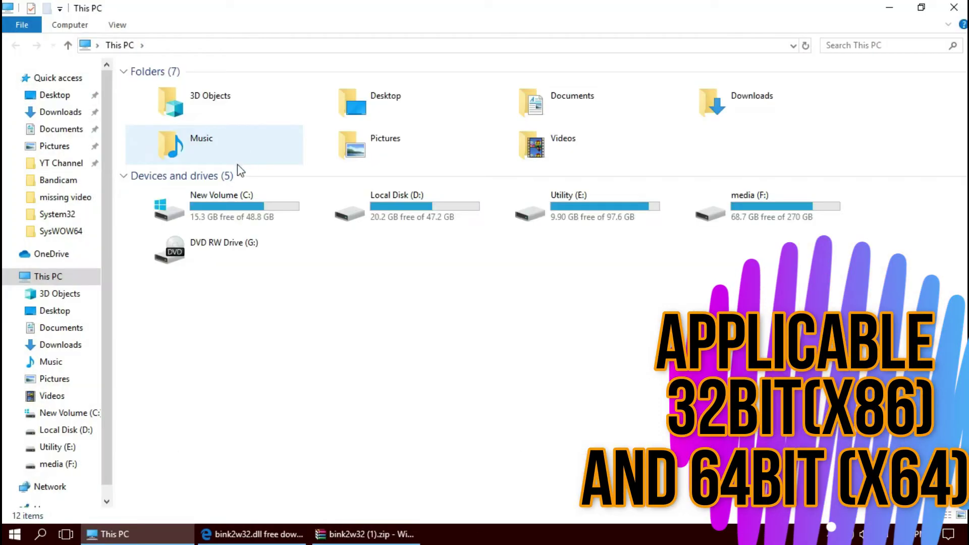
double_click(219, 195)
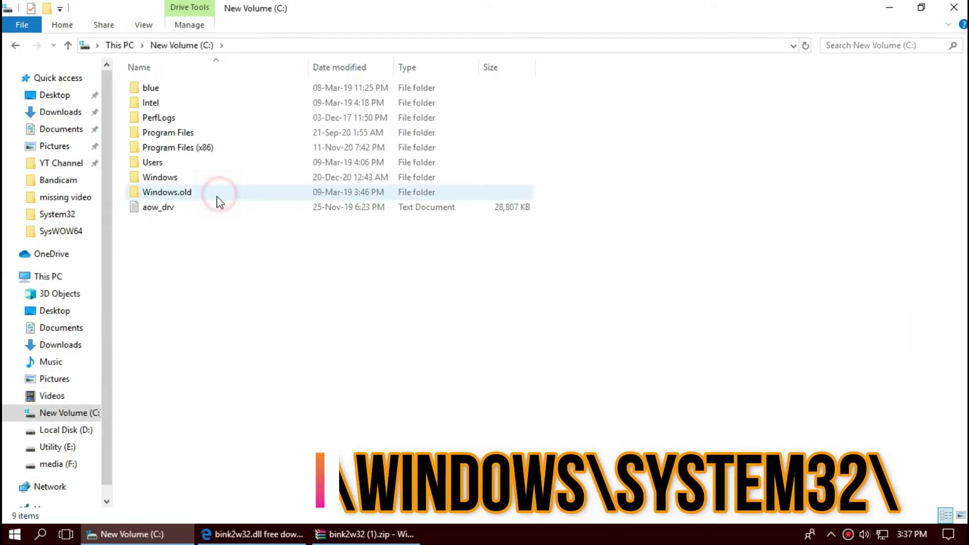
double_click(199, 178)
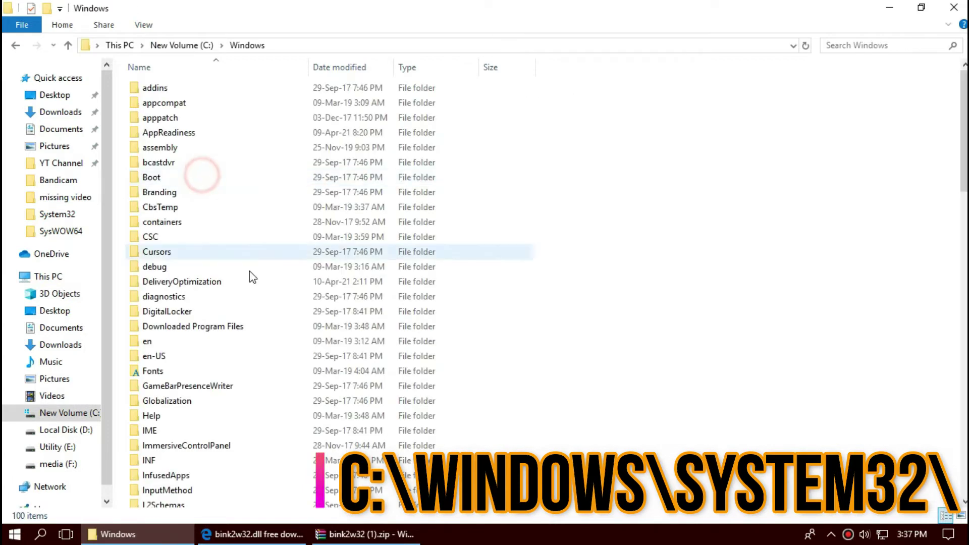
scroll(252, 278, down, 15)
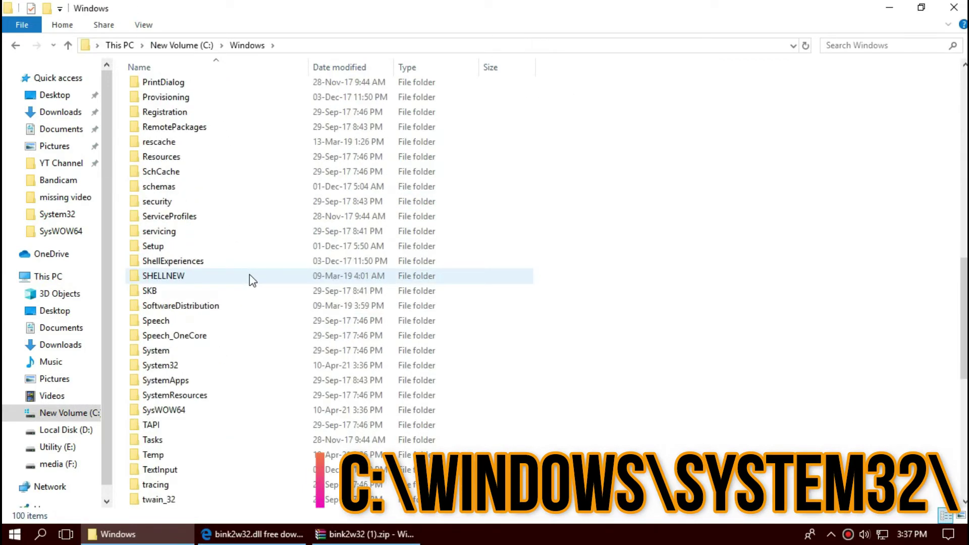
scroll(248, 283, down, 1)
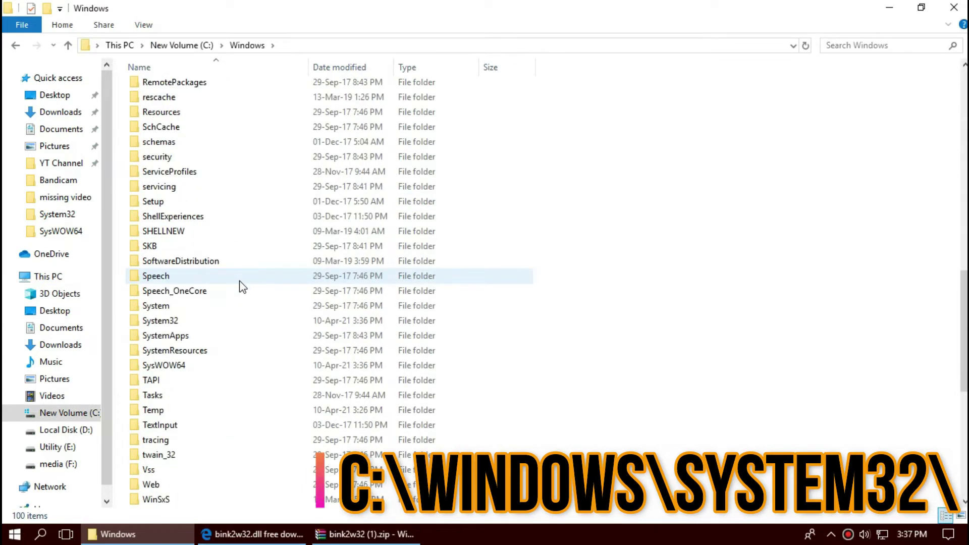
double_click(202, 320)
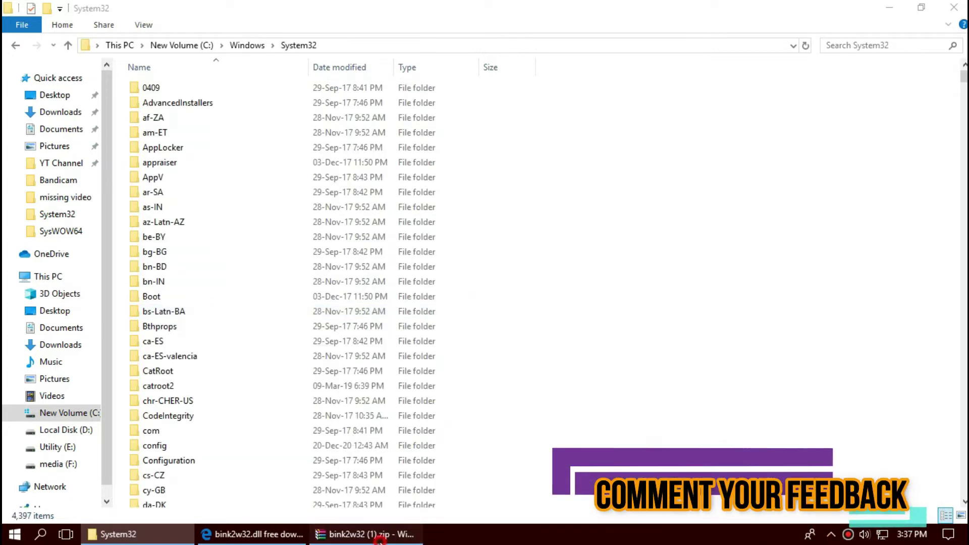
Step: Drag bink2w32.dll from the archive into System32, replacing the existing file with administrator permission
click(380, 537)
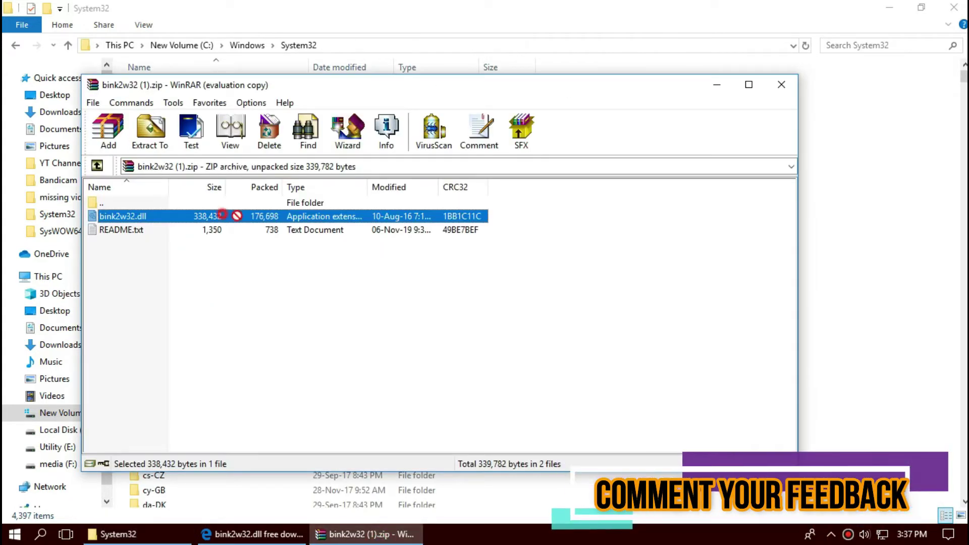
drag(787, 263, 879, 251)
click(449, 152)
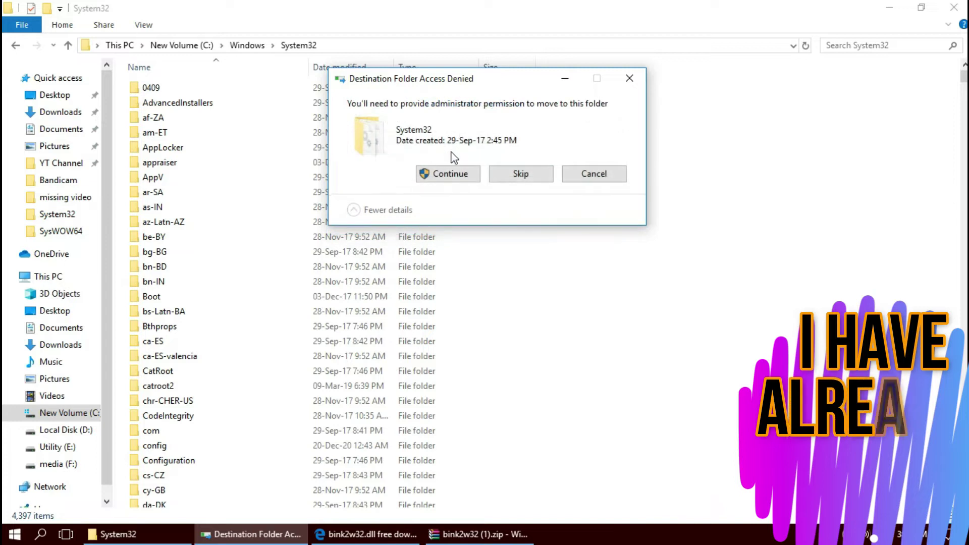
click(455, 174)
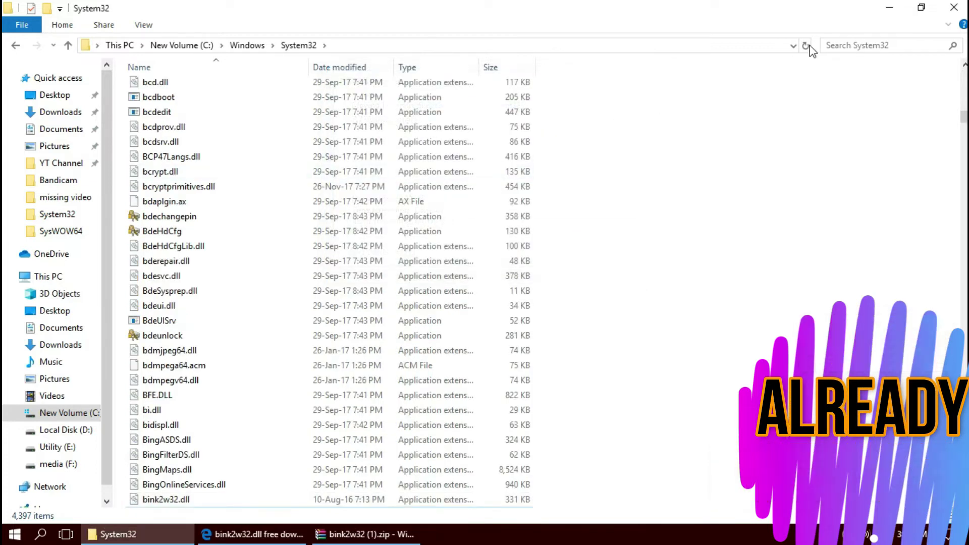
Step: Search System32 for bink2w32 and select the single bink2w32.dll result
click(864, 51)
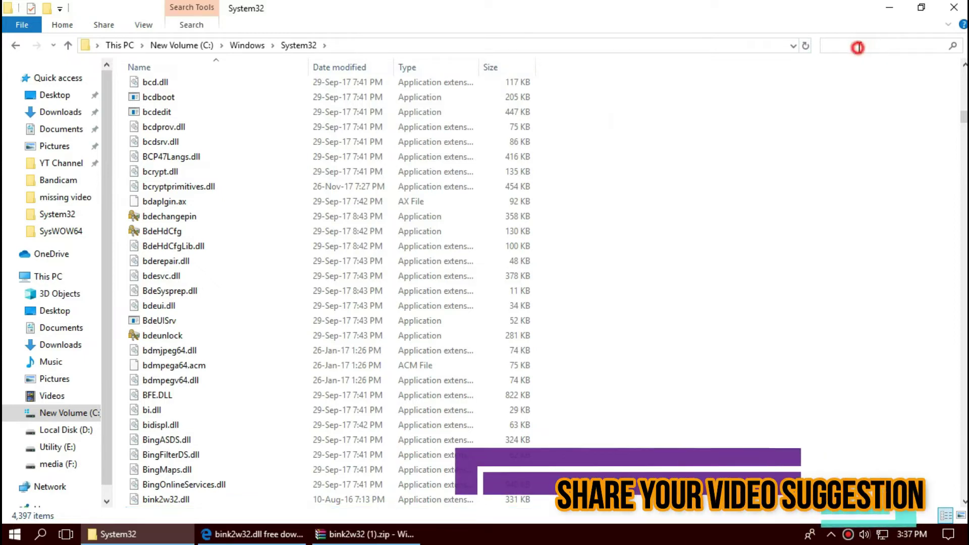
click(858, 48)
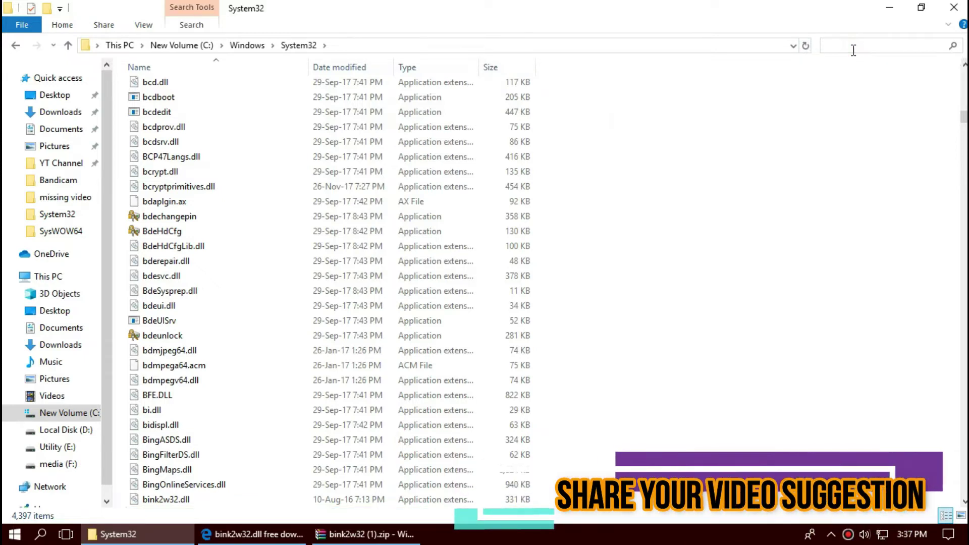
key(Return)
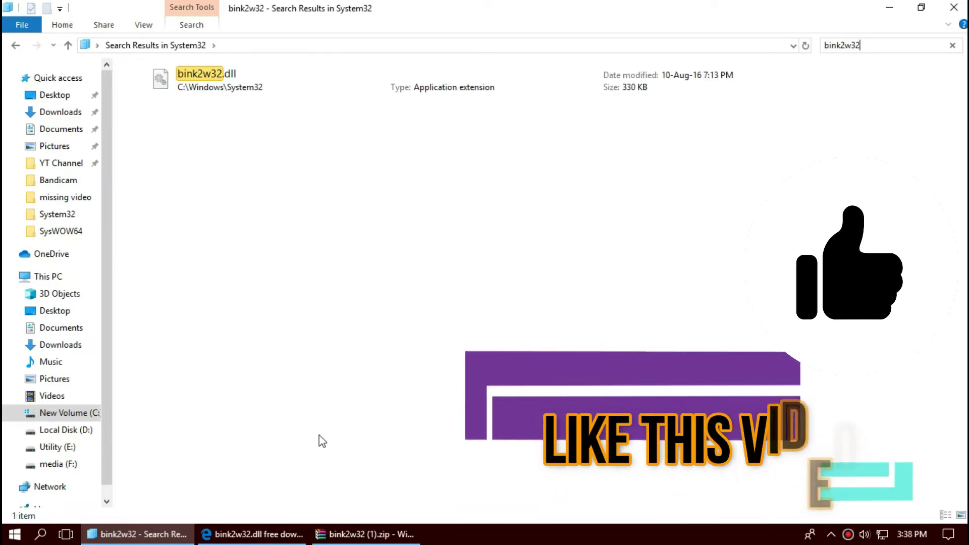
click(518, 92)
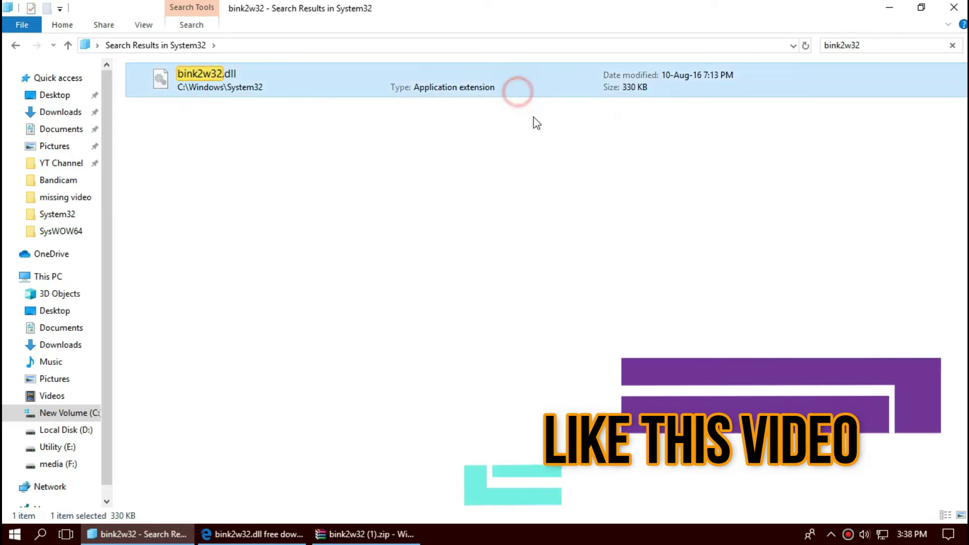
Step: Close the System32 search window with Alt+F4, then open and dismiss the Start menu
key(alt+F4)
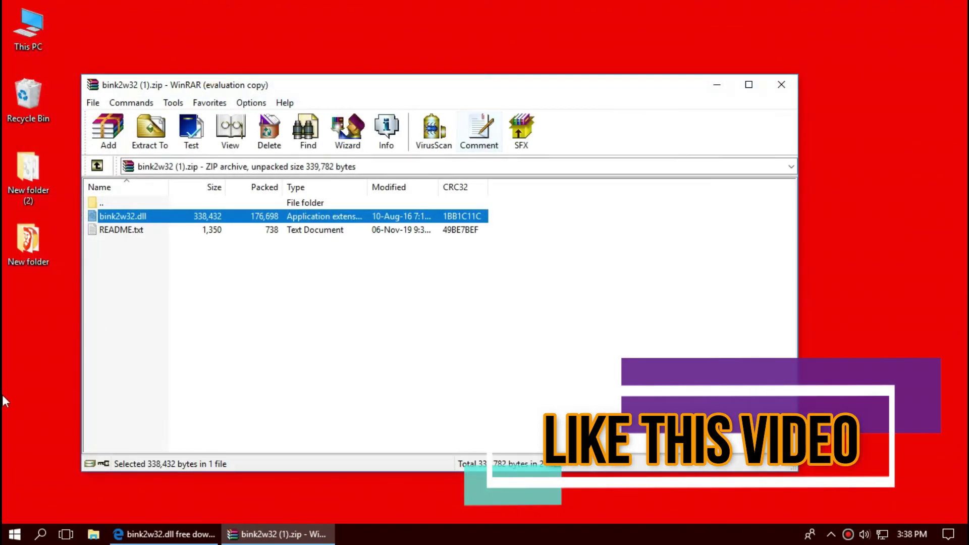
click(14, 534)
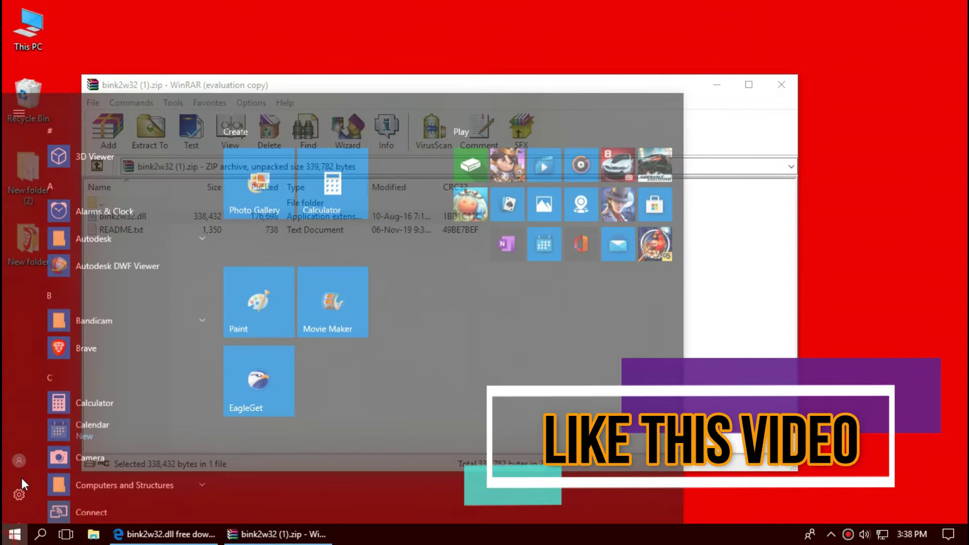
click(19, 507)
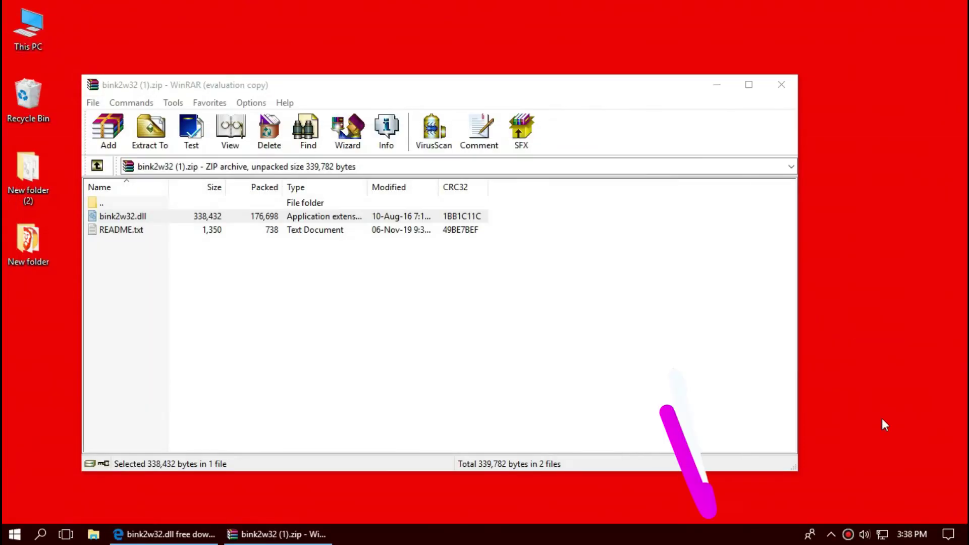
Step: Navigate from This PC through New Volume (C:) and Windows into the SysWOW64 folder
double_click(28, 25)
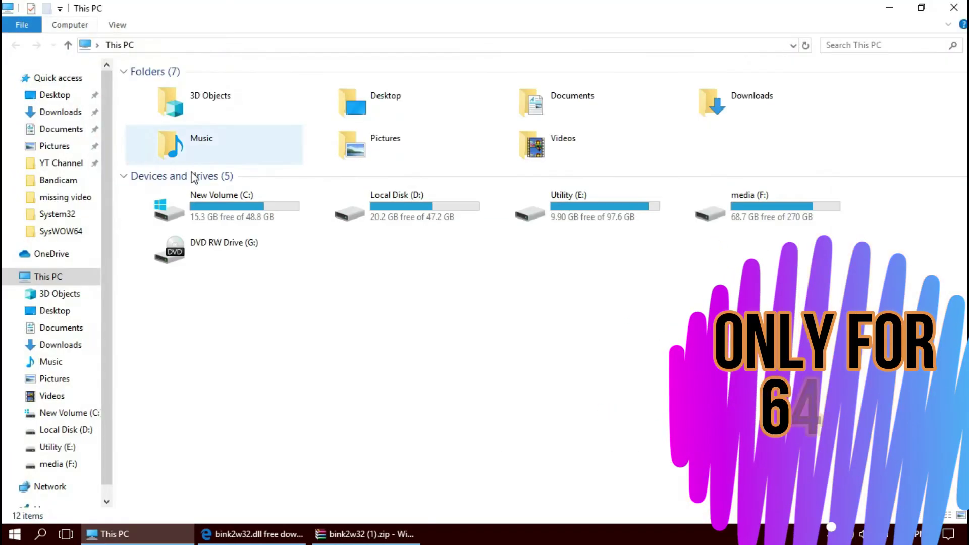
double_click(206, 189)
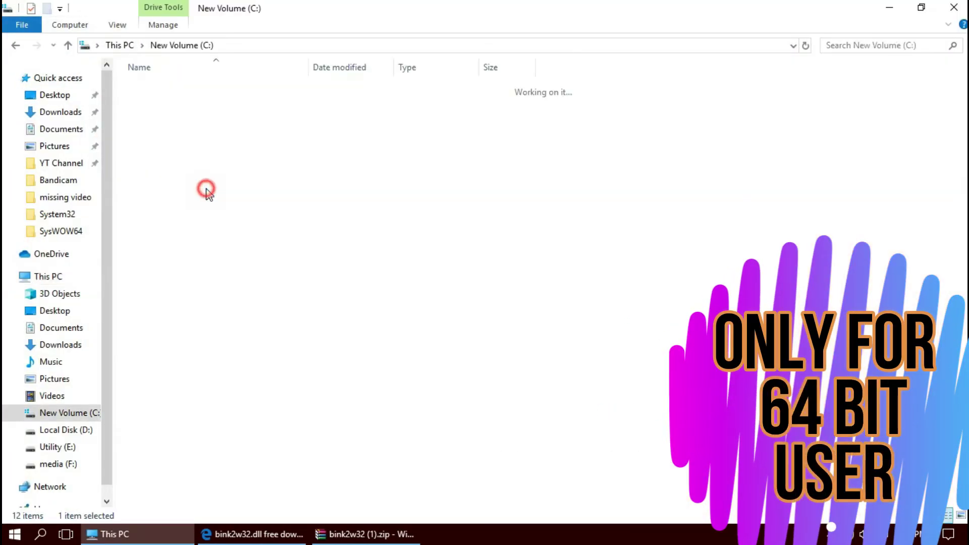
double_click(209, 182)
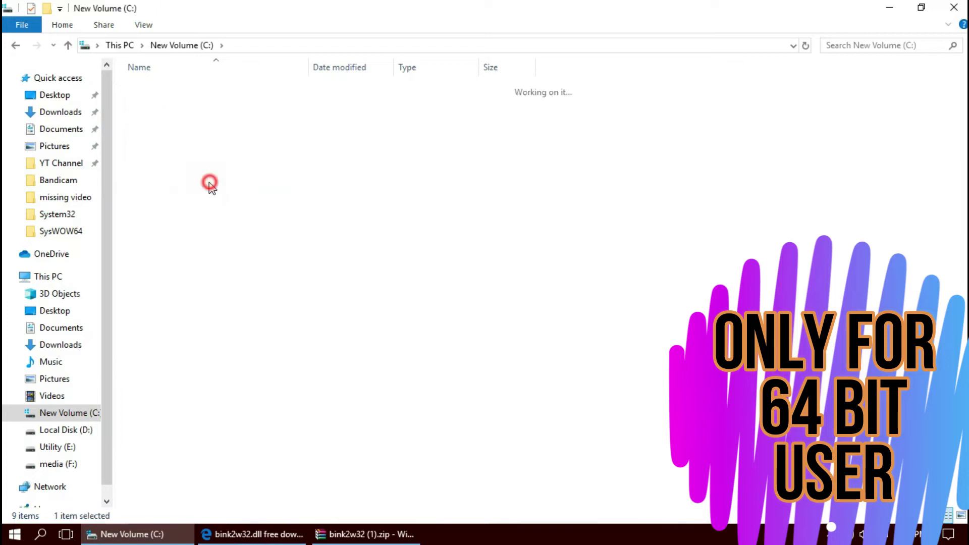
scroll(259, 260, down, 12)
scroll(258, 266, down, 6)
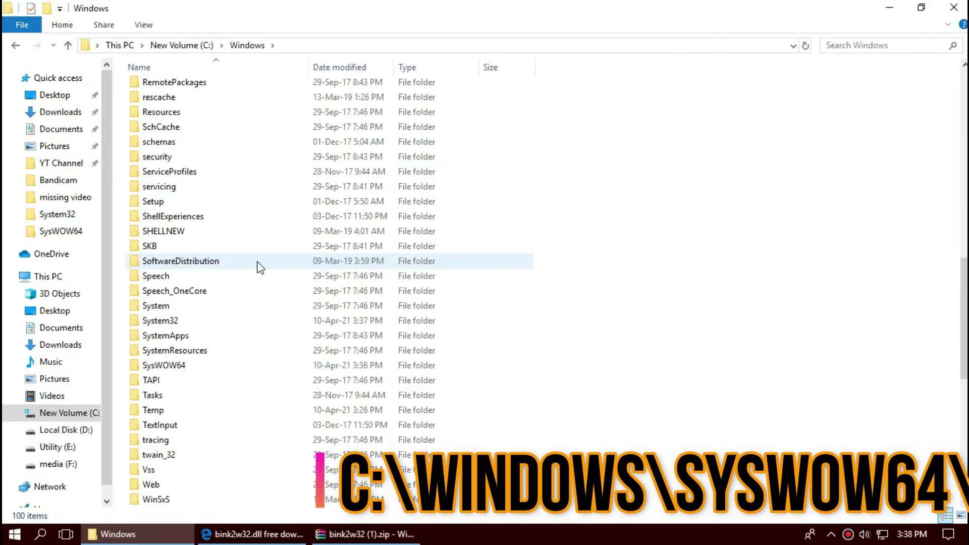
double_click(246, 278)
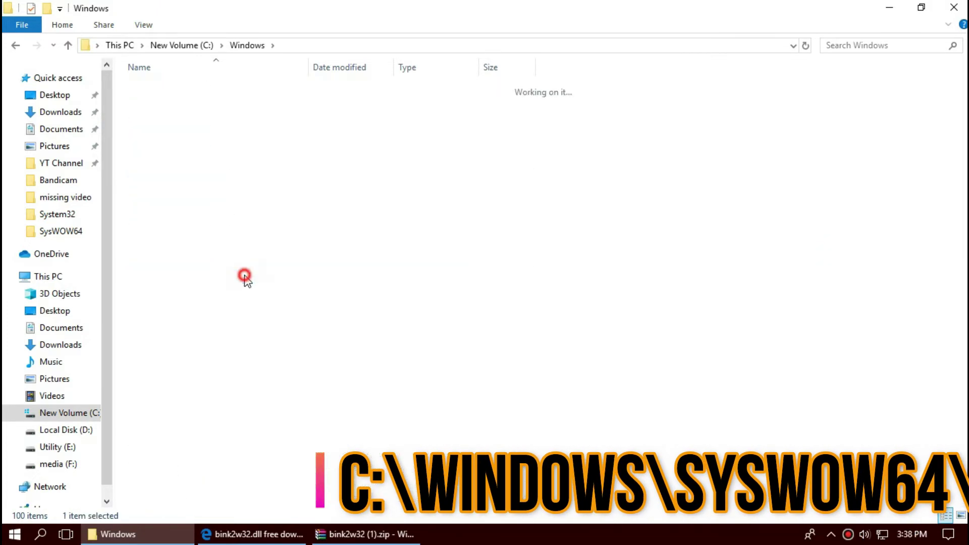
Step: Drag bink2w32.dll from bink2w32 (1).zip into SysWOW64, replacing the existing file with administrator permission
click(365, 537)
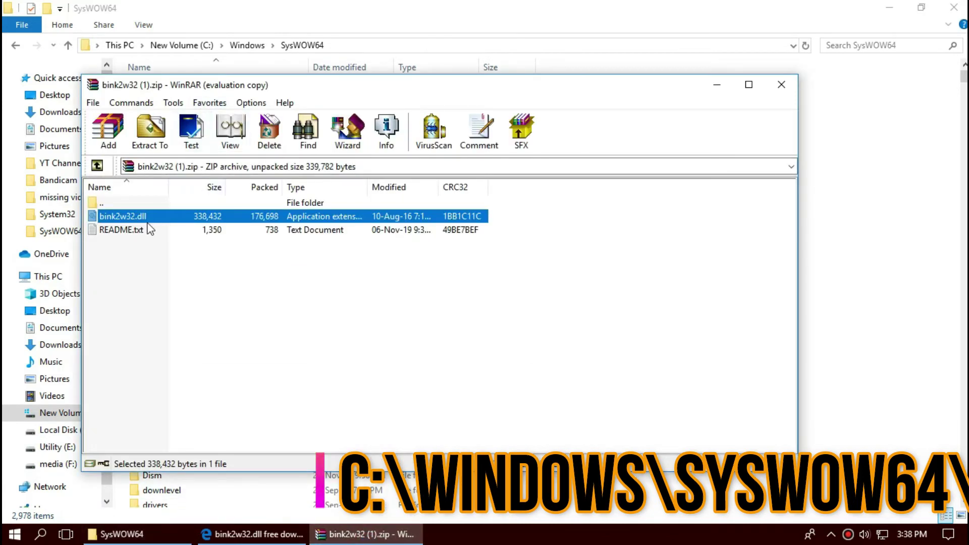
mouse_move(126, 216)
mouse_down()
mouse_move(571, 220)
mouse_move(853, 242)
mouse_move(895, 257)
mouse_up()
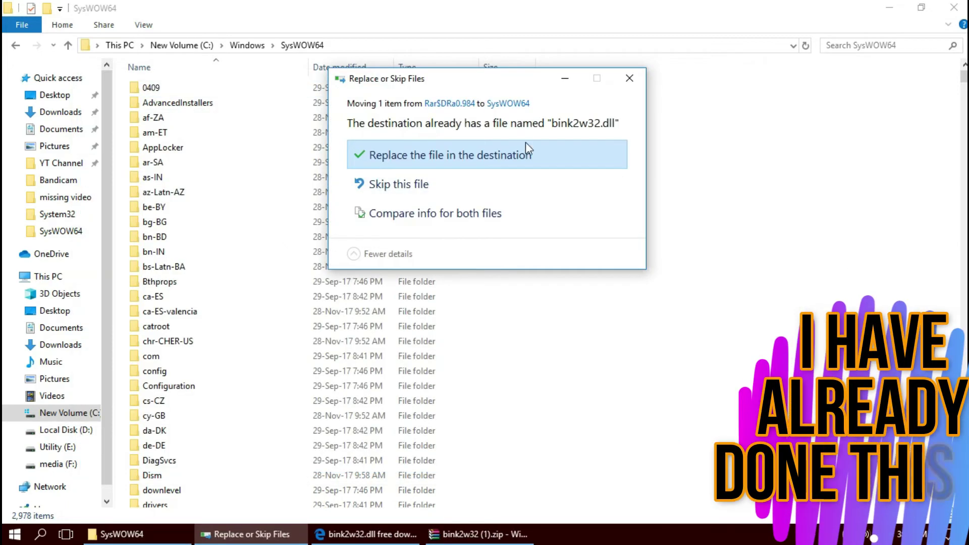
click(520, 156)
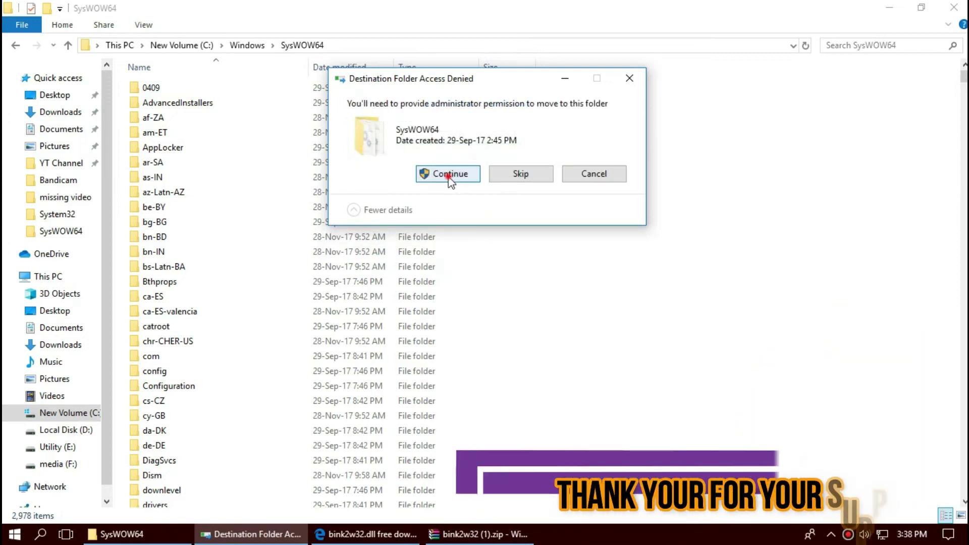
click(450, 175)
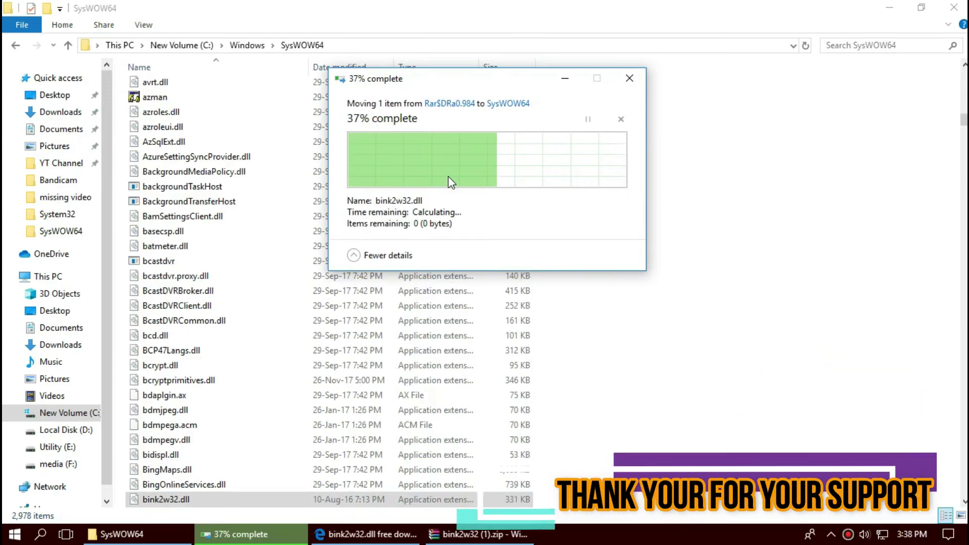
Step: Rerun the bink2w32 search from history in SysWOW64 and select the bink2w32.dll result
click(859, 45)
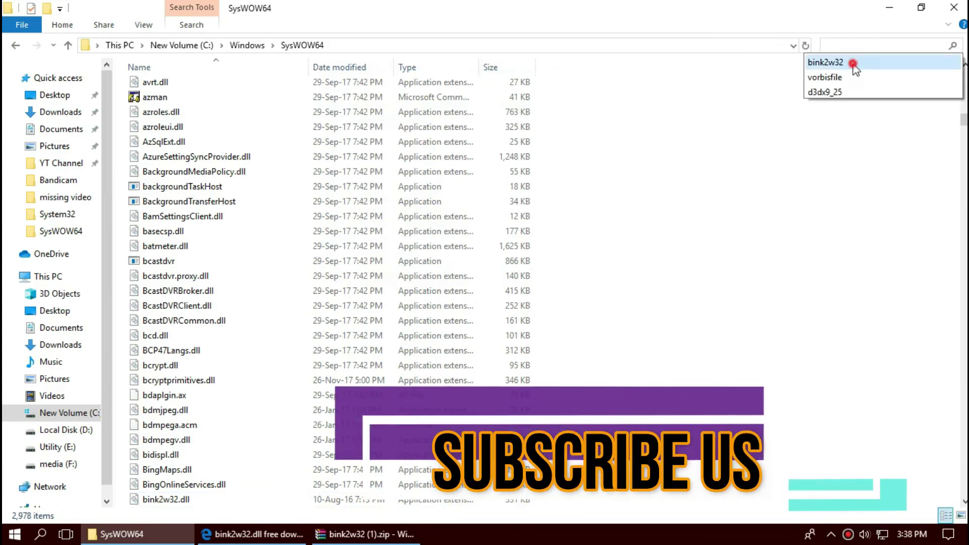
click(853, 64)
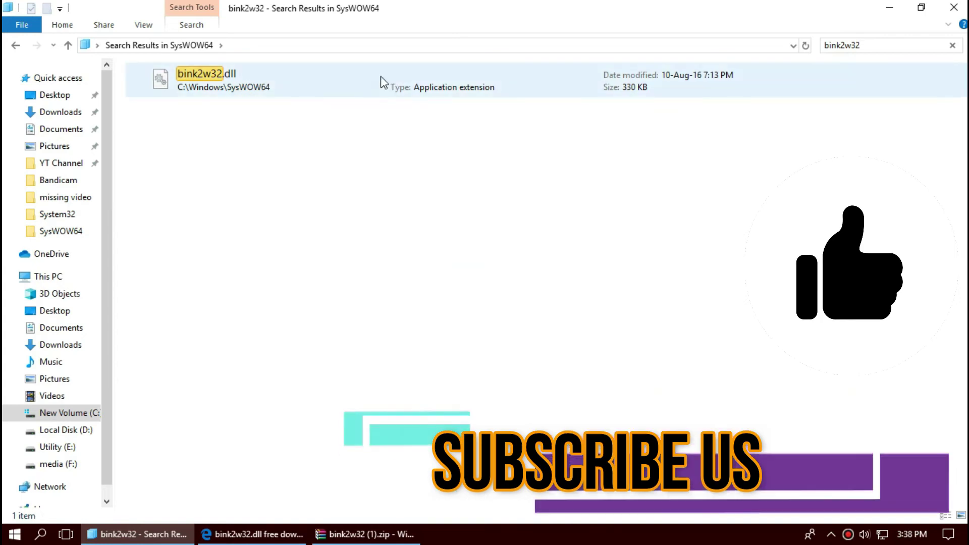
click(381, 76)
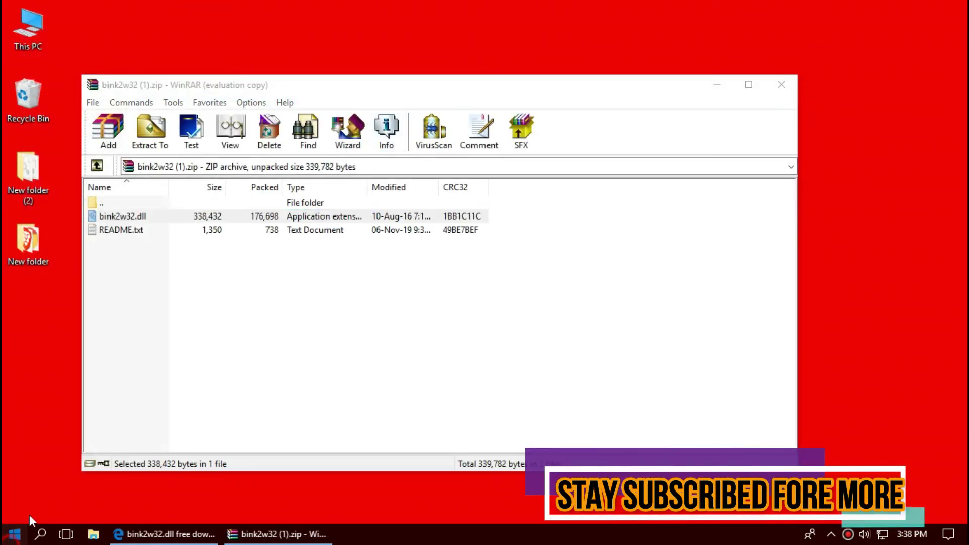
Step: Close the SysWOW64 search window and bring up the Start menu's Sleep, Shut down and Restart options
click(15, 535)
click(20, 511)
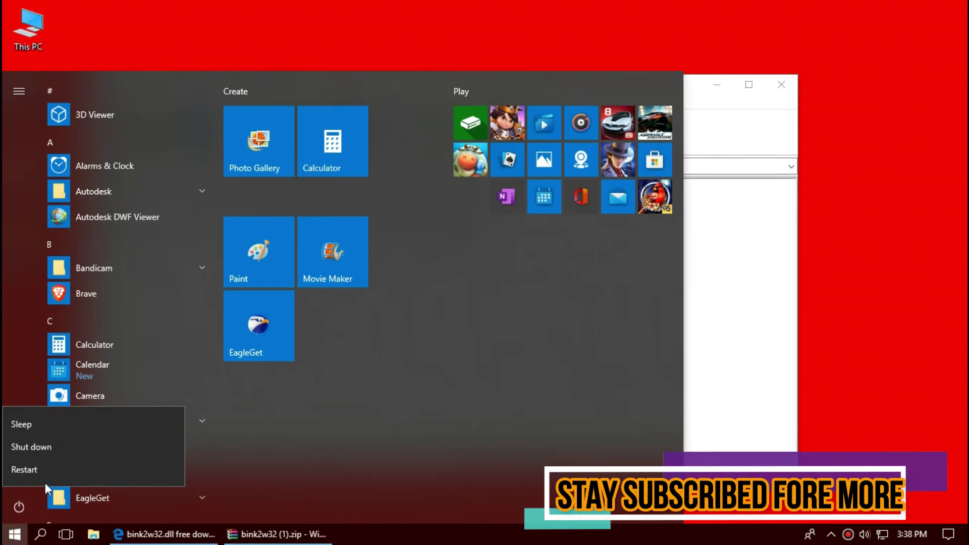